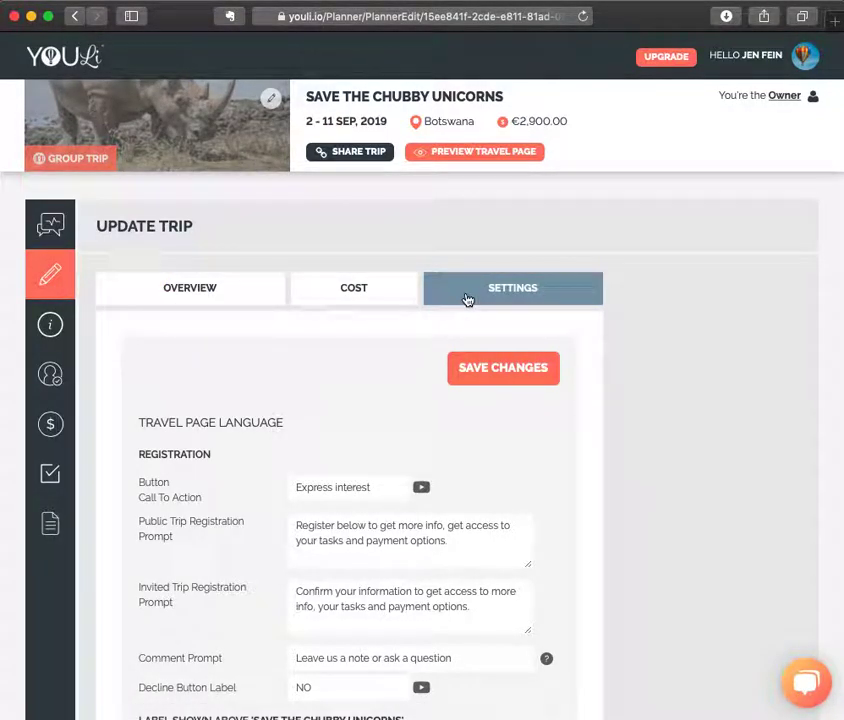
Step: Review the public and invited trip registration prompts in the travel page language settings
scroll(345, 409, down, 2)
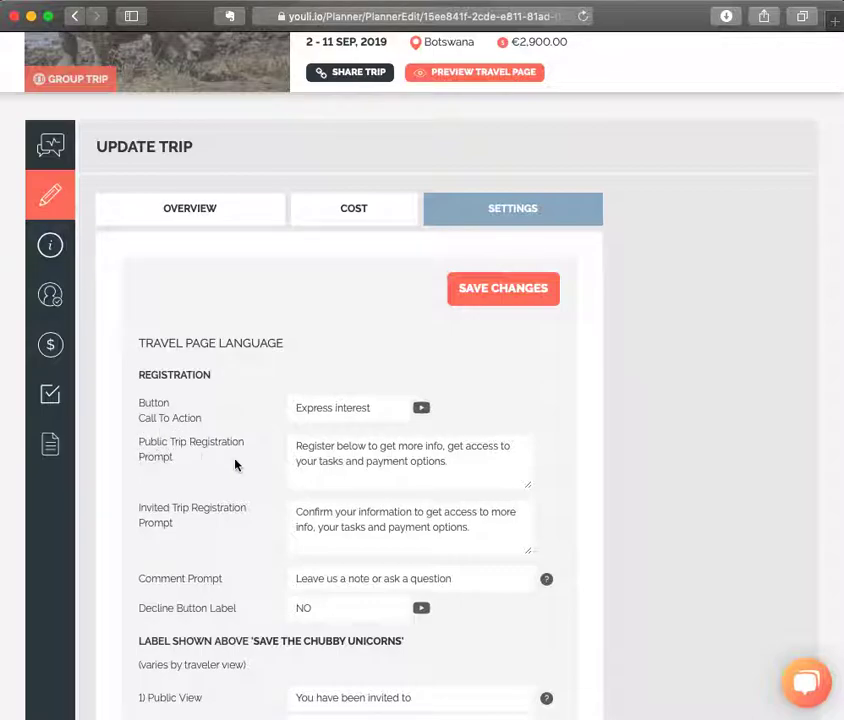
drag(295, 450, 490, 475)
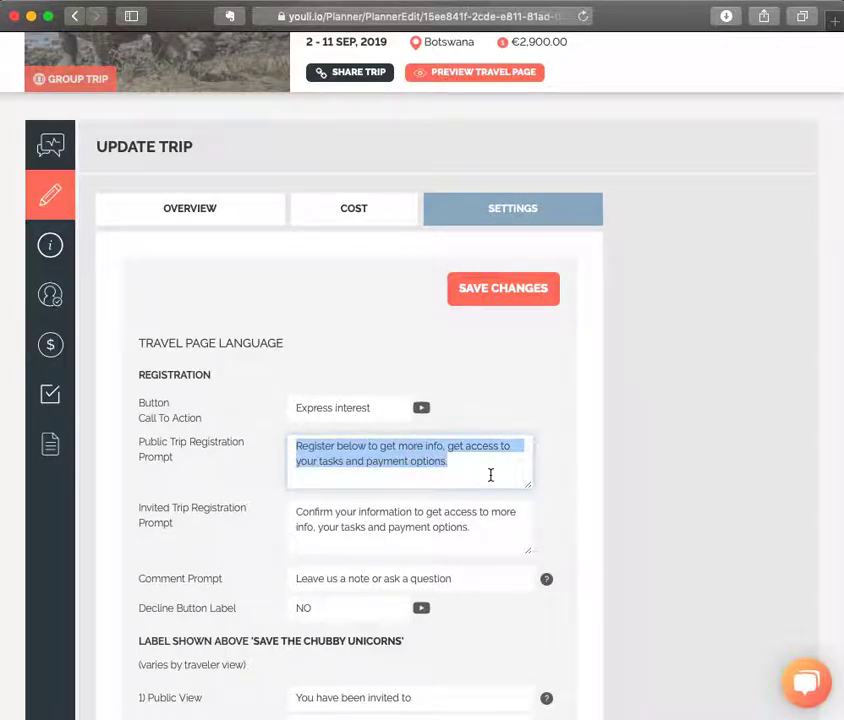
click(484, 465)
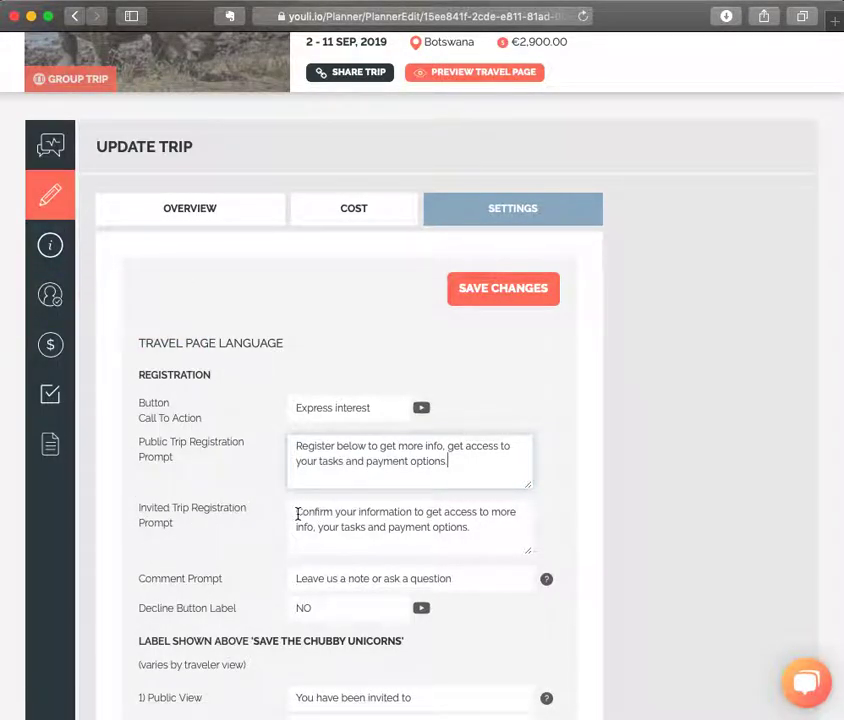
drag(297, 513, 504, 536)
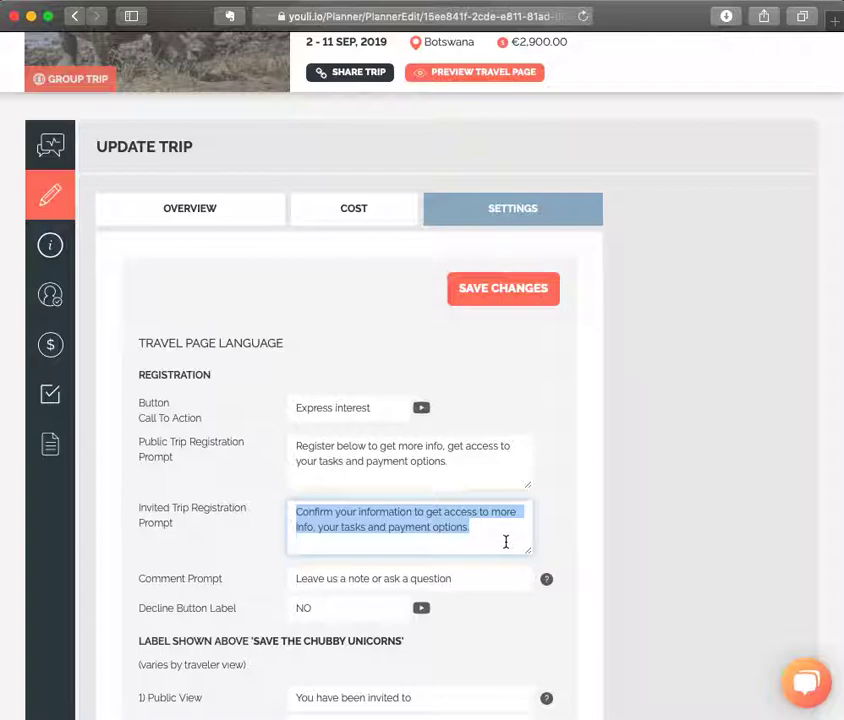
click(505, 541)
Step: Replace the message emailed after registration with a thank-you for expressing interest that asks for the deposit within 7 days, and save the changes
scroll(505, 541, down, 2)
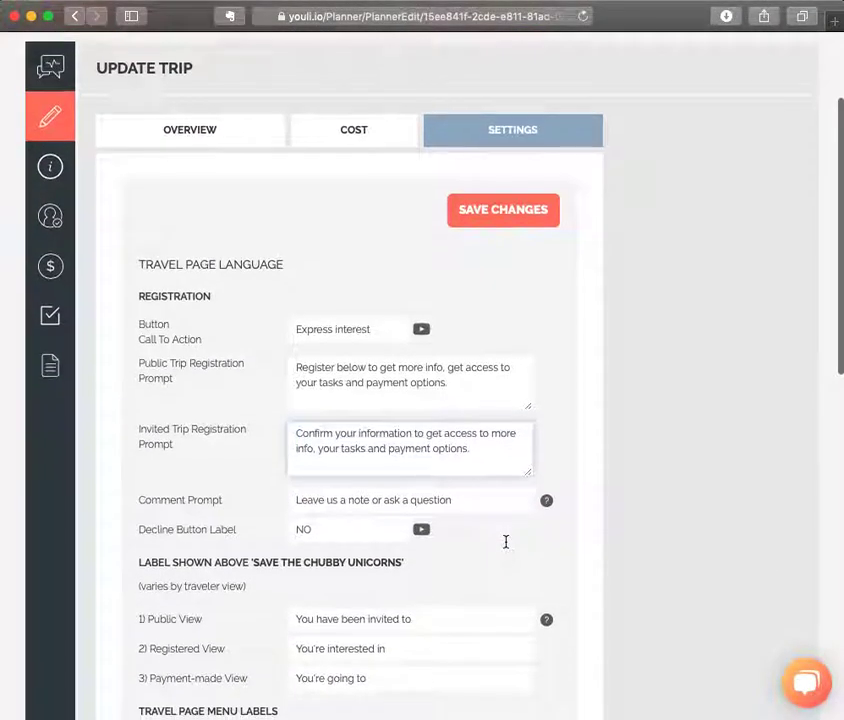
scroll(505, 541, down, 4)
scroll(505, 546, down, 10)
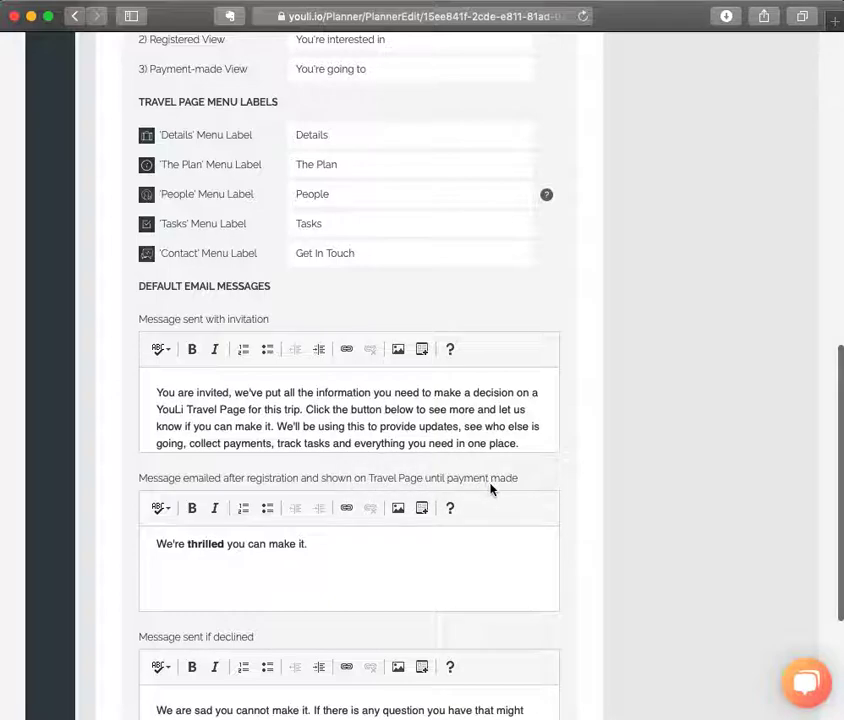
drag(338, 550, 153, 544)
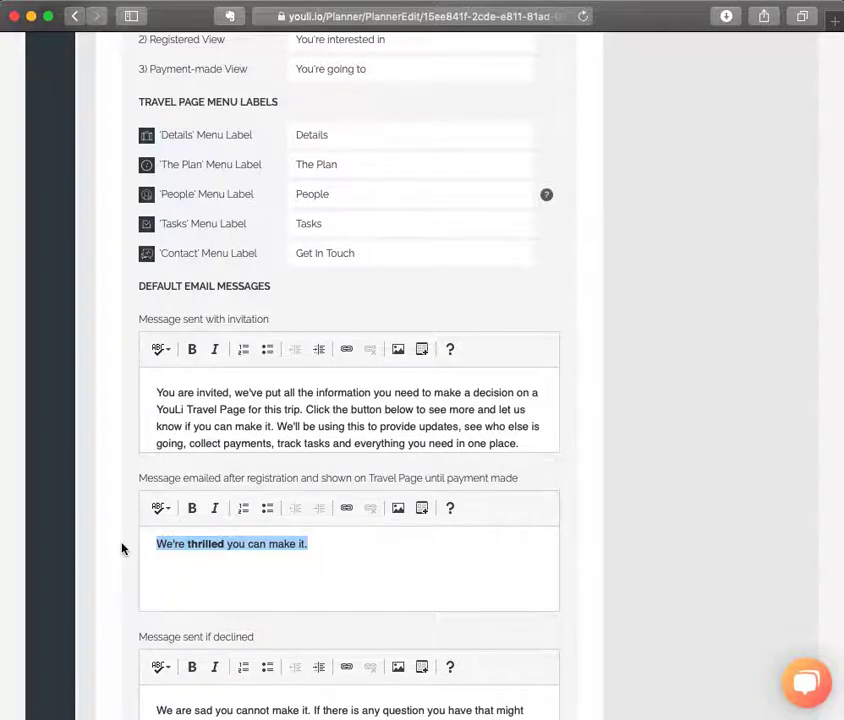
text(Thanks for expressing your interest, you are one step away from making a difference to the endangered rhino.  Please pay your deposit within 7 days to lock in your spot. Otherwise we have to give it to someone else.  Can't wait to meet you in person, Sam)
scroll(290, 556, up, 3)
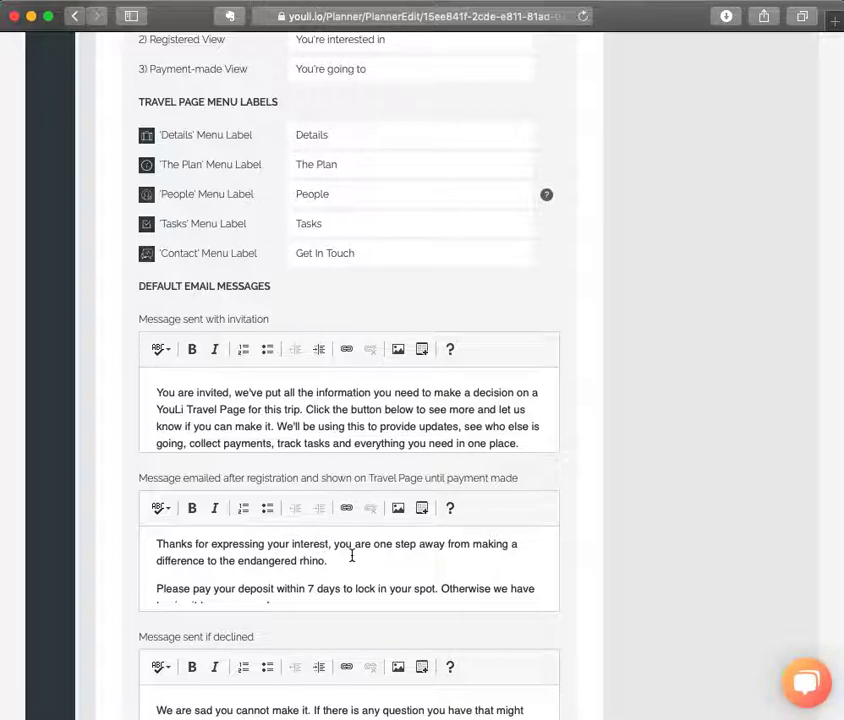
scroll(360, 567, down, 1)
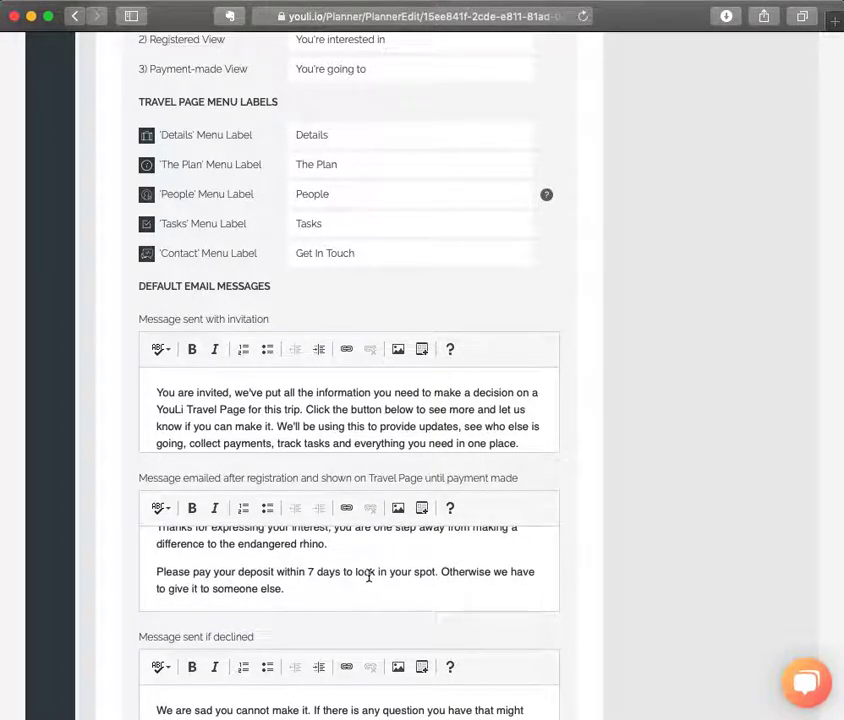
scroll(368, 575, down, 1)
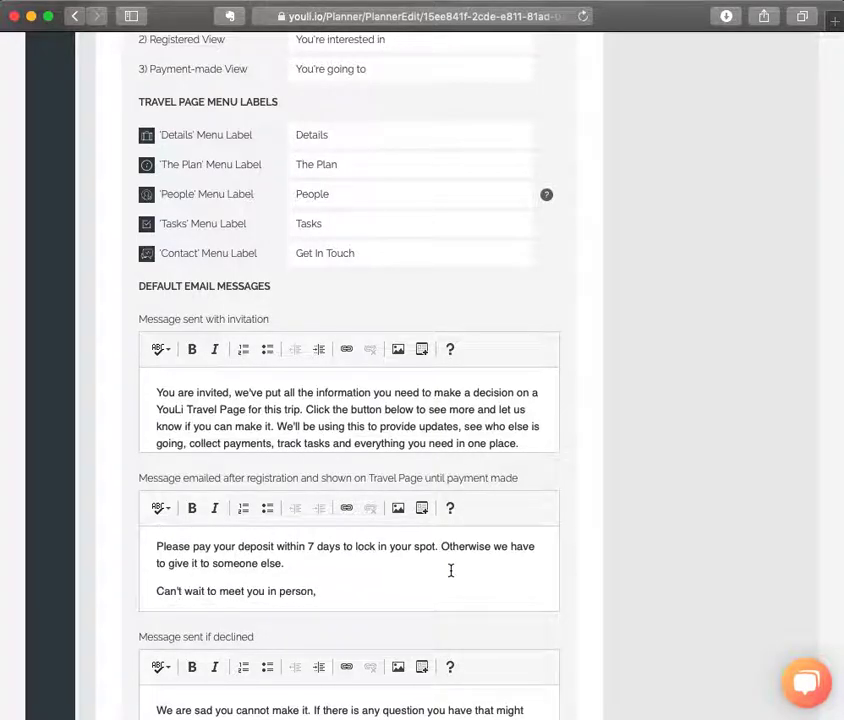
drag(443, 546, 284, 564)
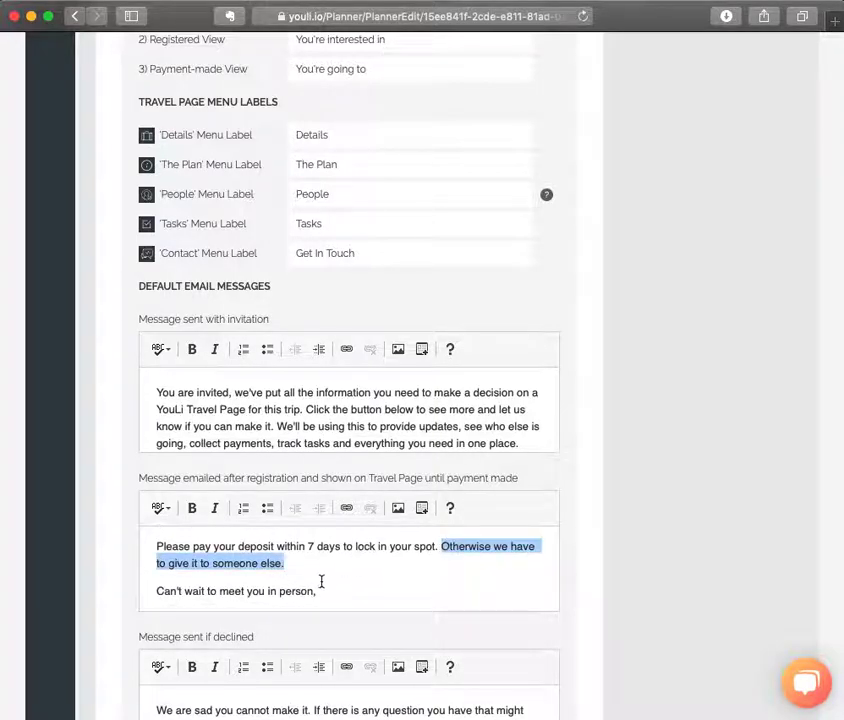
scroll(326, 587, down, 1)
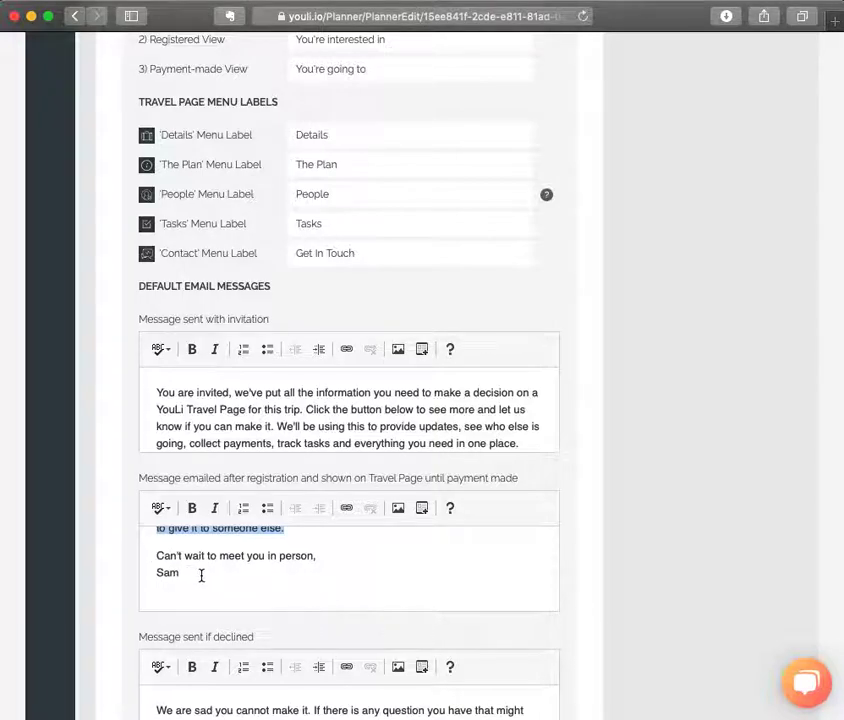
scroll(575, 586, up, 10)
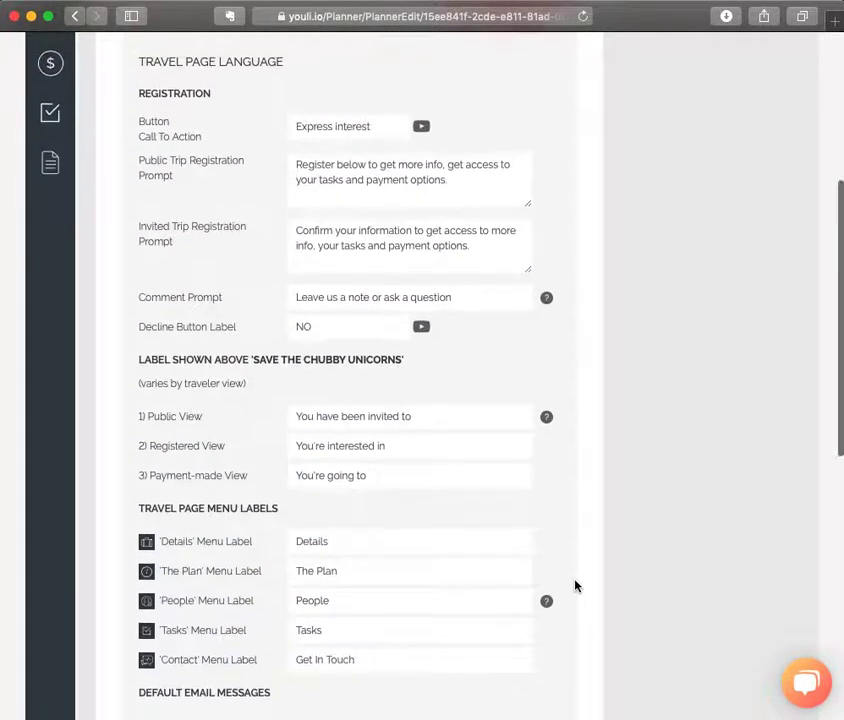
click(504, 370)
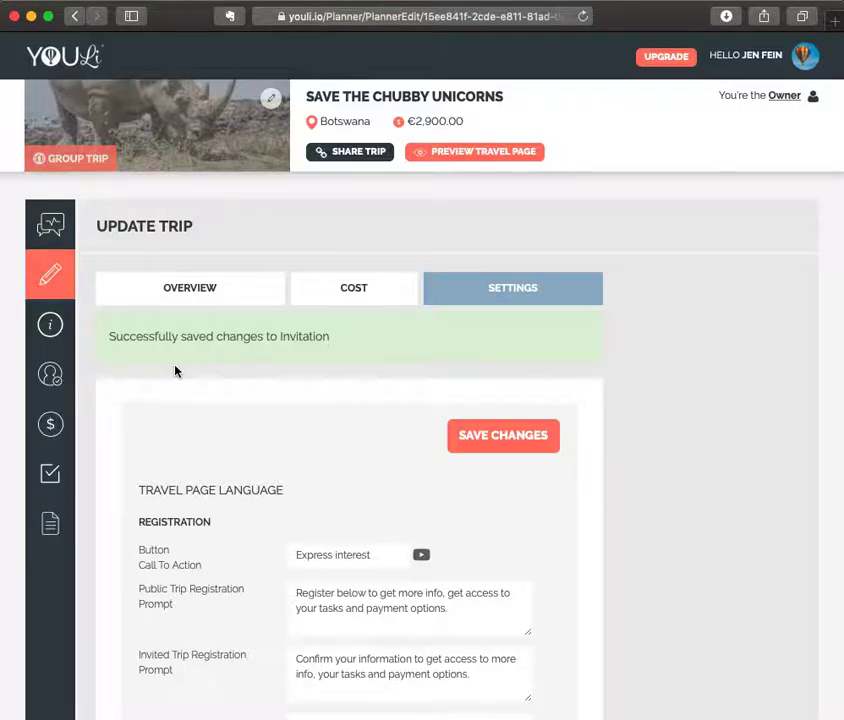
Step: Open the trip's travel page as the first invitee in the people list and look over the invitation
click(50, 377)
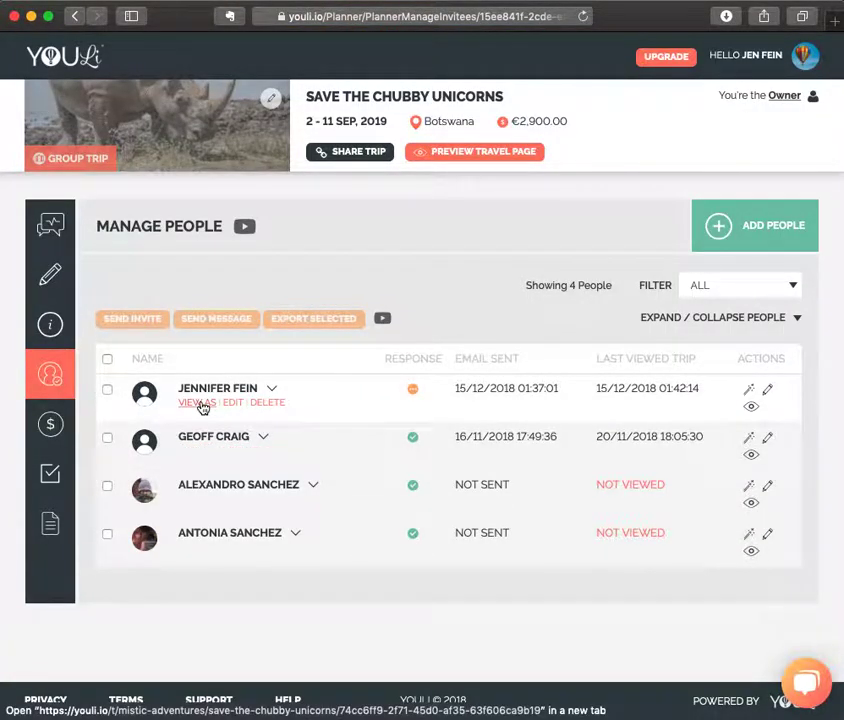
click(202, 405)
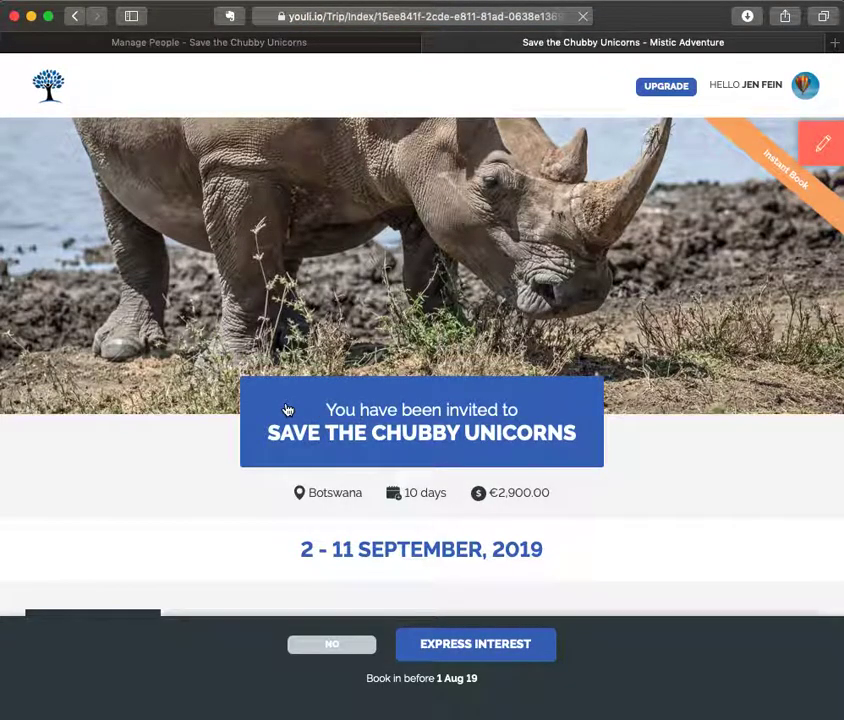
scroll(287, 409, down, 5)
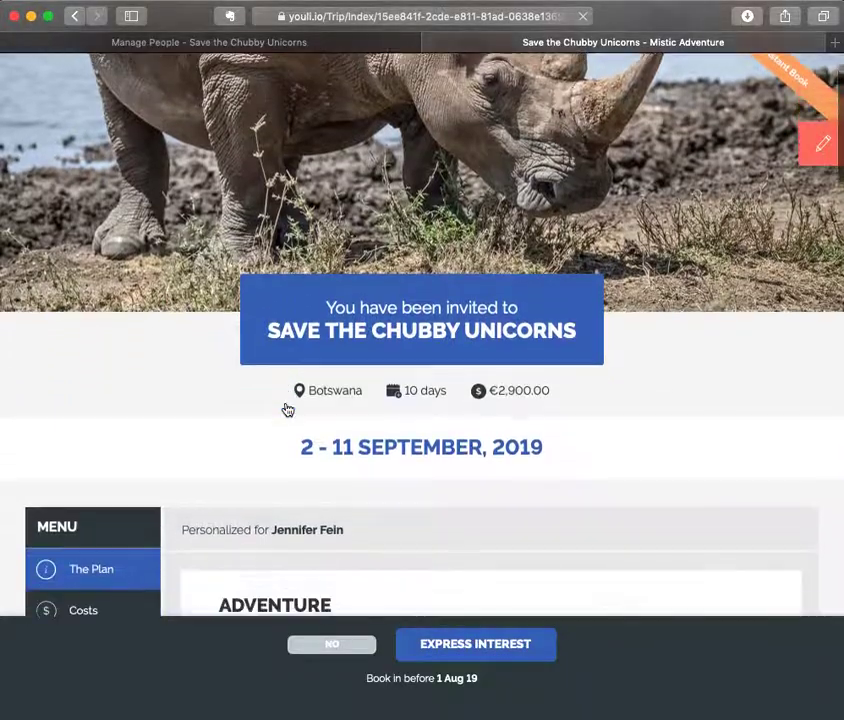
scroll(287, 409, down, 2)
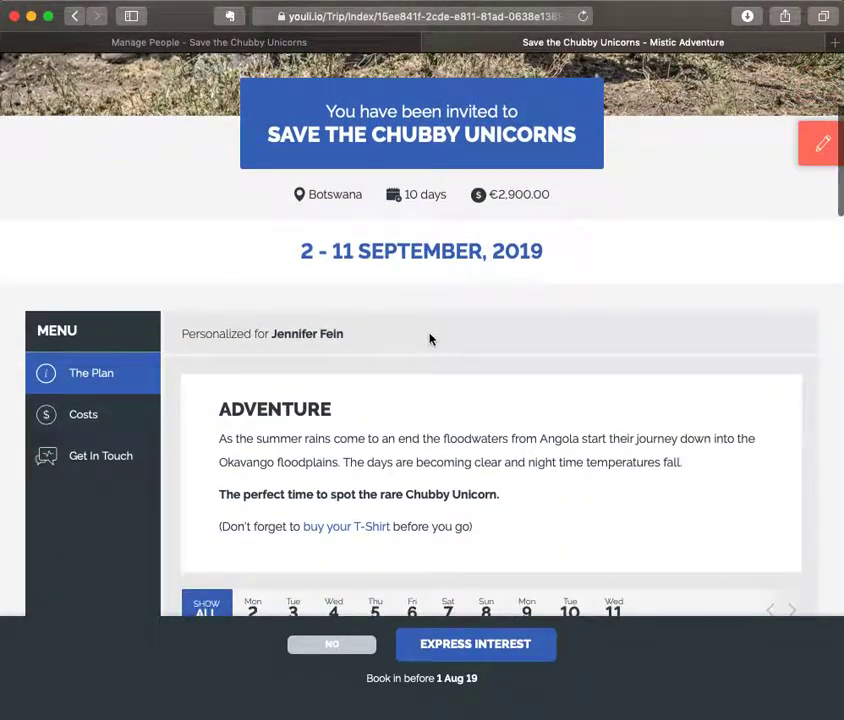
Step: Express interest in the trip as the invitee with the note "Let's Go!" and dismiss the thank-you message
click(463, 652)
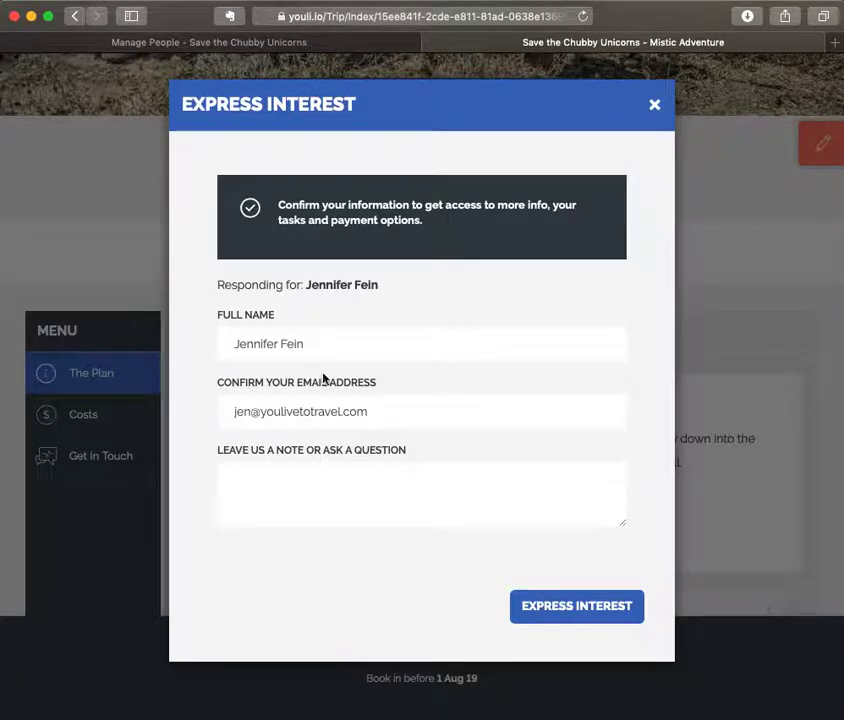
drag(279, 204, 457, 221)
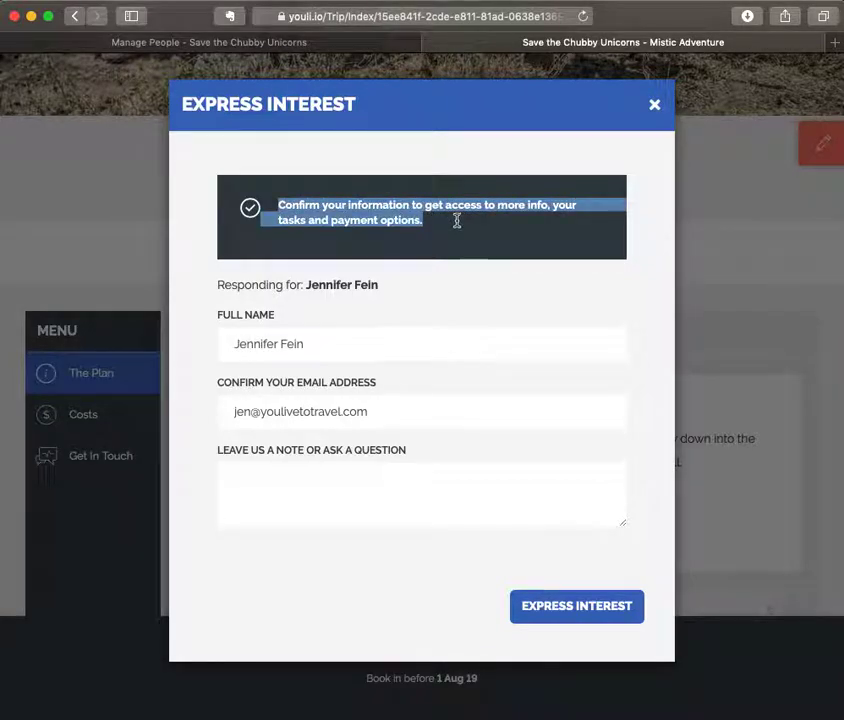
click(383, 468)
text(Let's Go!)
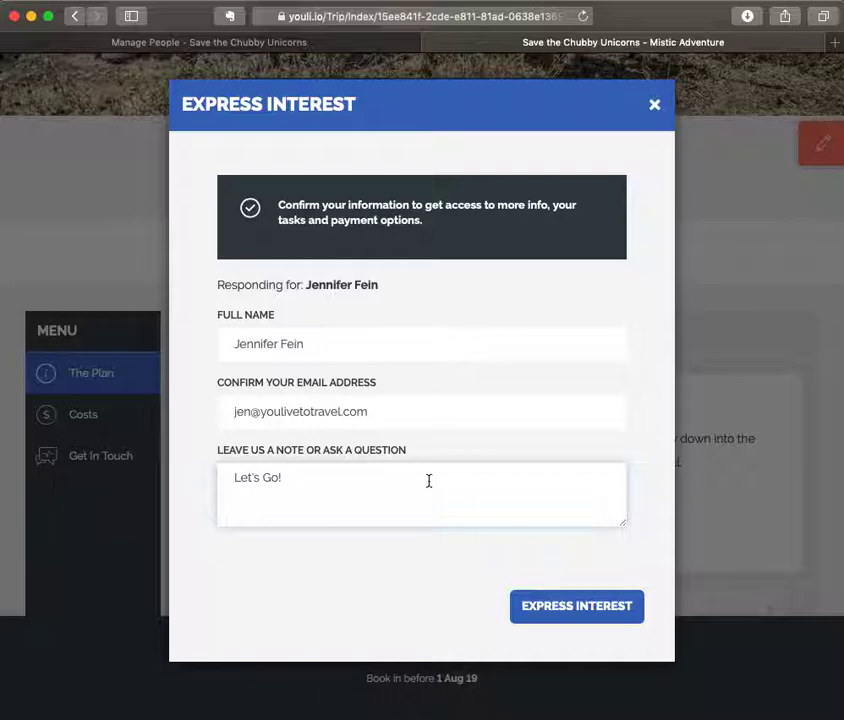
click(580, 614)
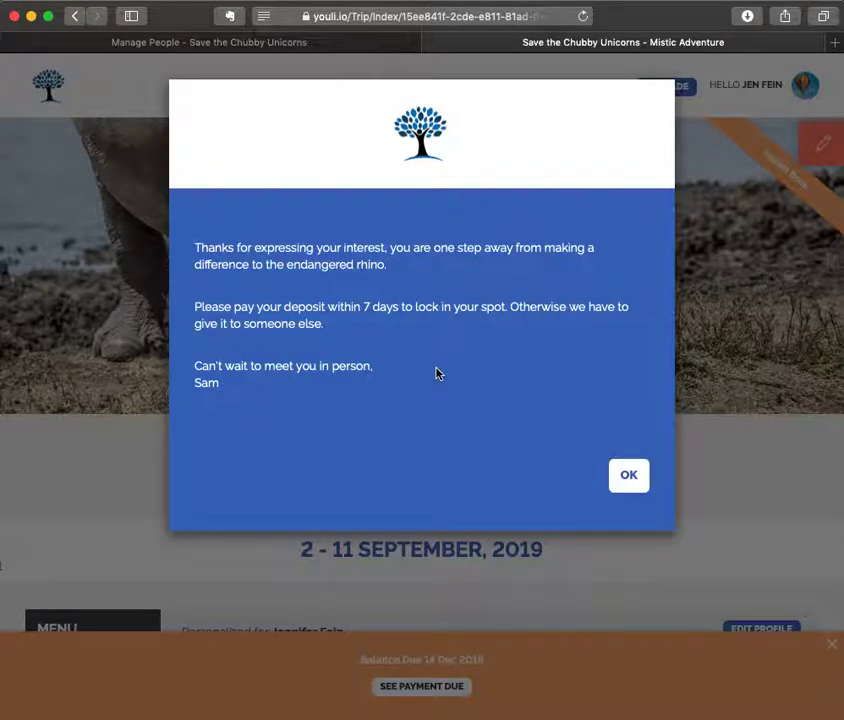
click(622, 484)
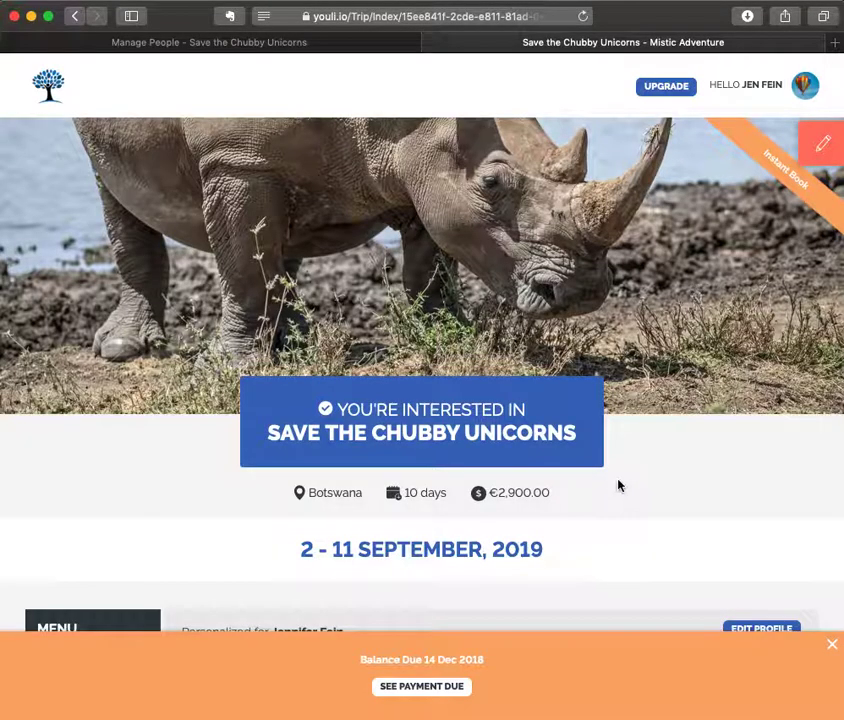
Step: Choose Direct Bank Transfer as the payment method for the trip's pre-pay cost and view the transfer details
scroll(454, 592, down, 5)
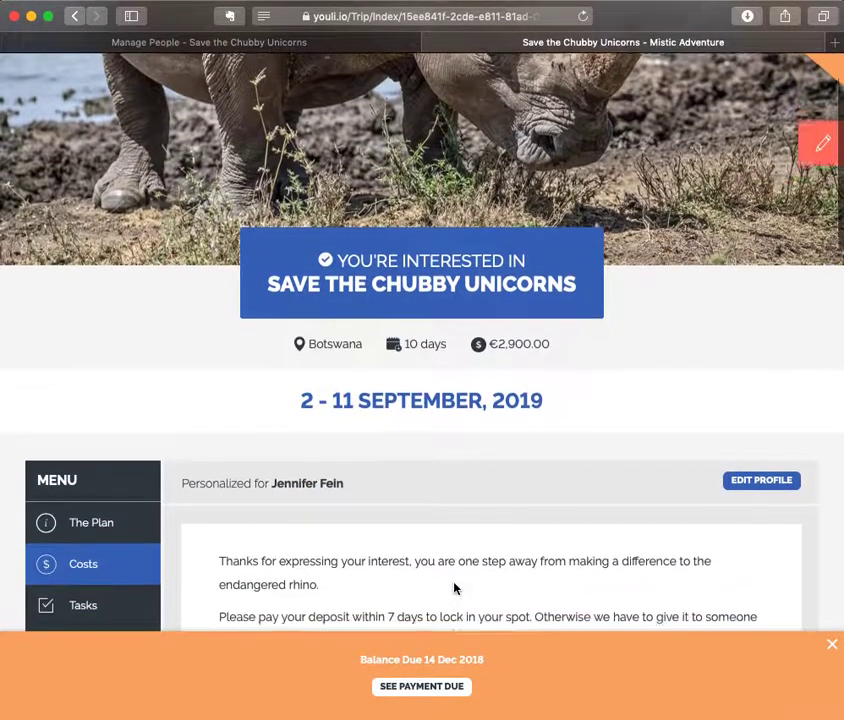
scroll(454, 588, down, 5)
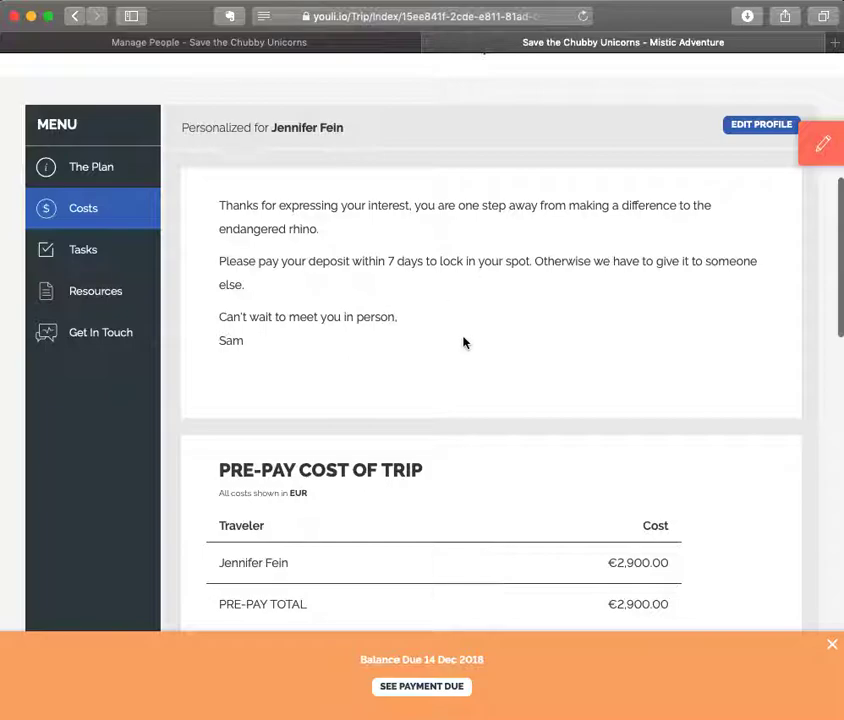
scroll(463, 343, down, 4)
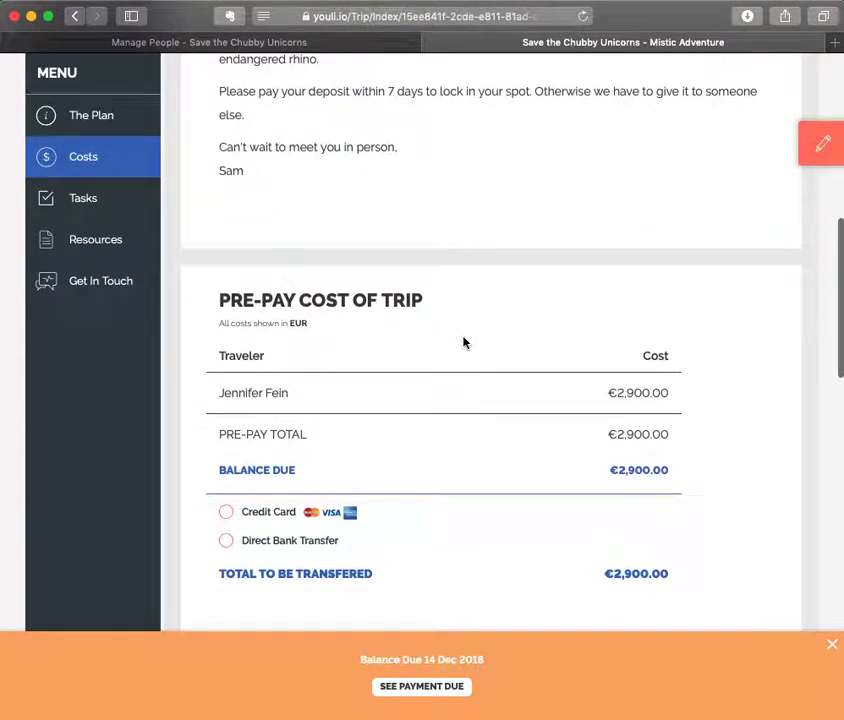
click(226, 540)
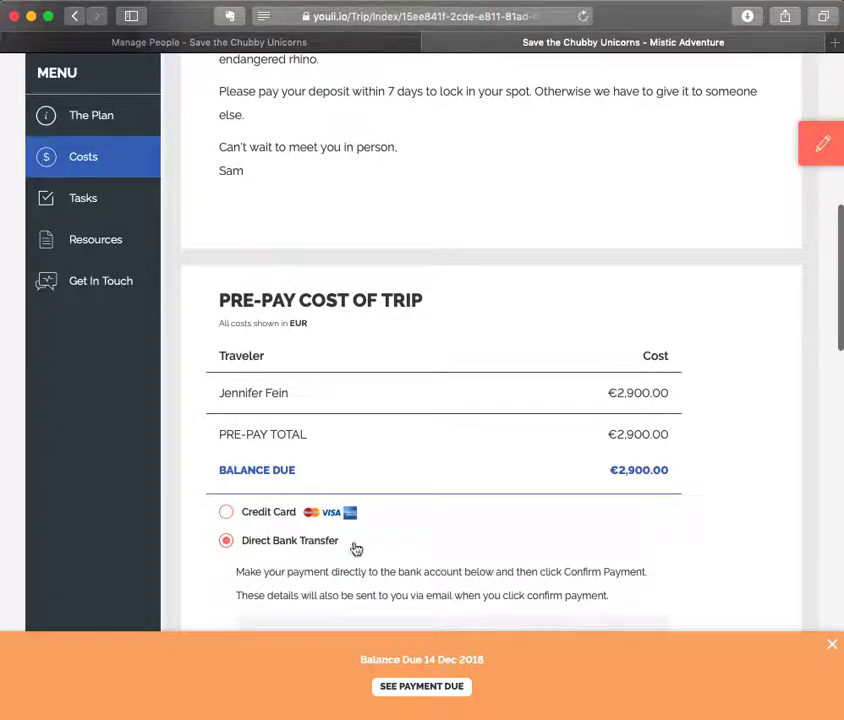
scroll(413, 548, down, 5)
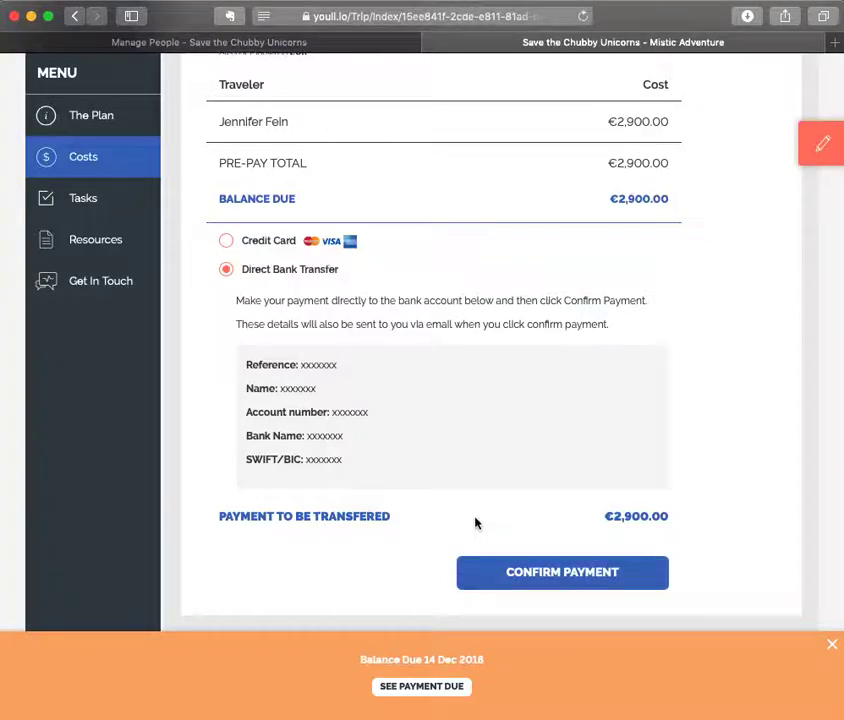
Step: Switch to Gmail and examine the "next steps for Save the Chubby Unicorns" email, including the custom message, payment link and traveler's response
click(170, 1)
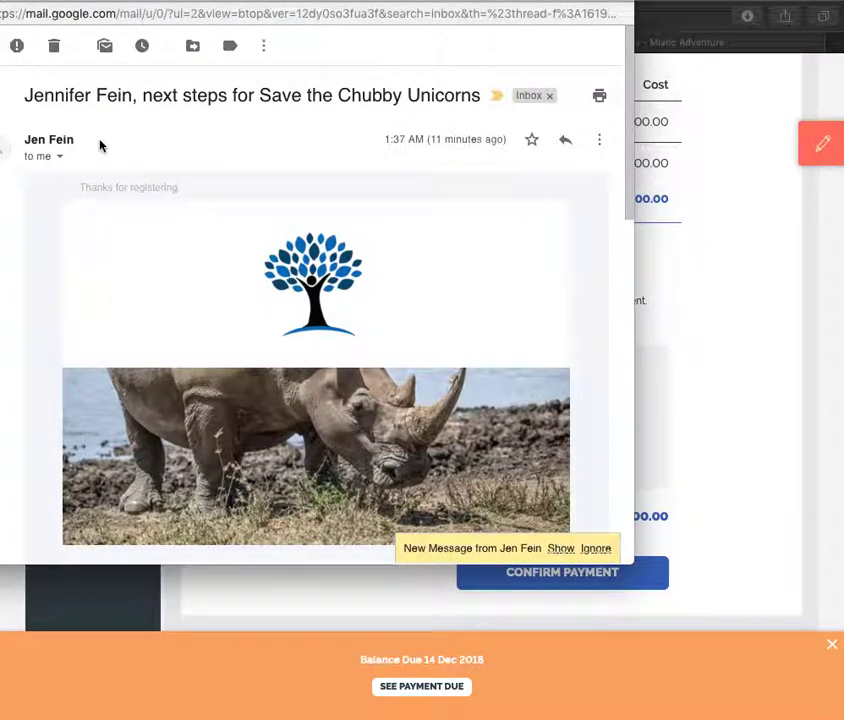
scroll(301, 297, down, 1)
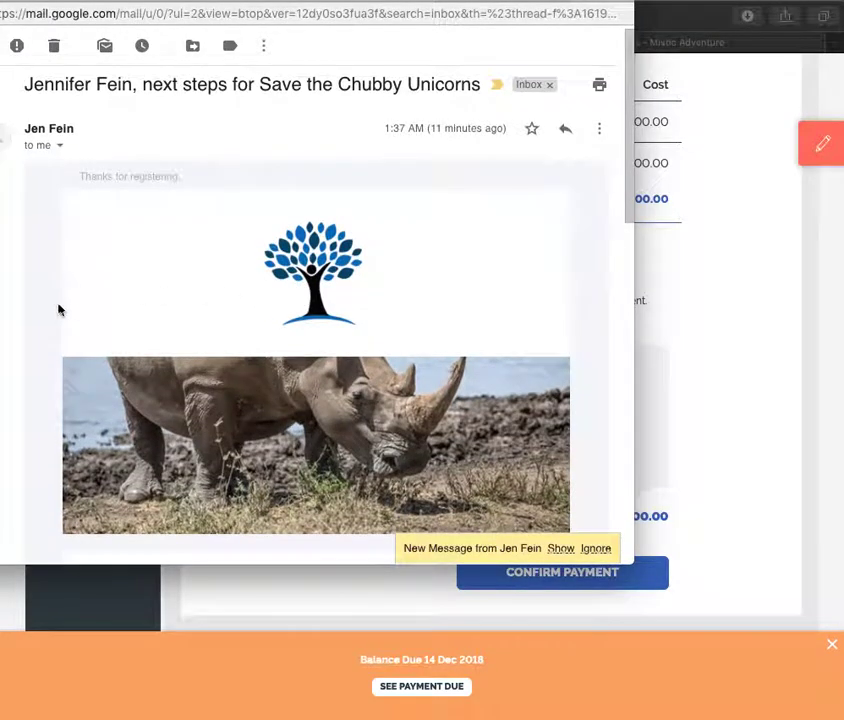
scroll(55, 310, down, 5)
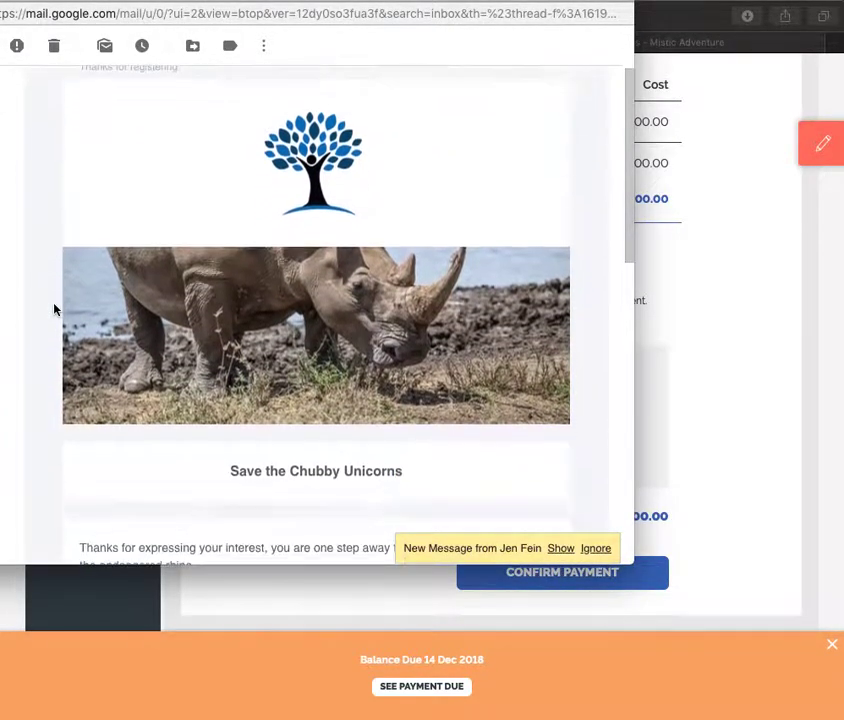
scroll(120, 388, down, 2)
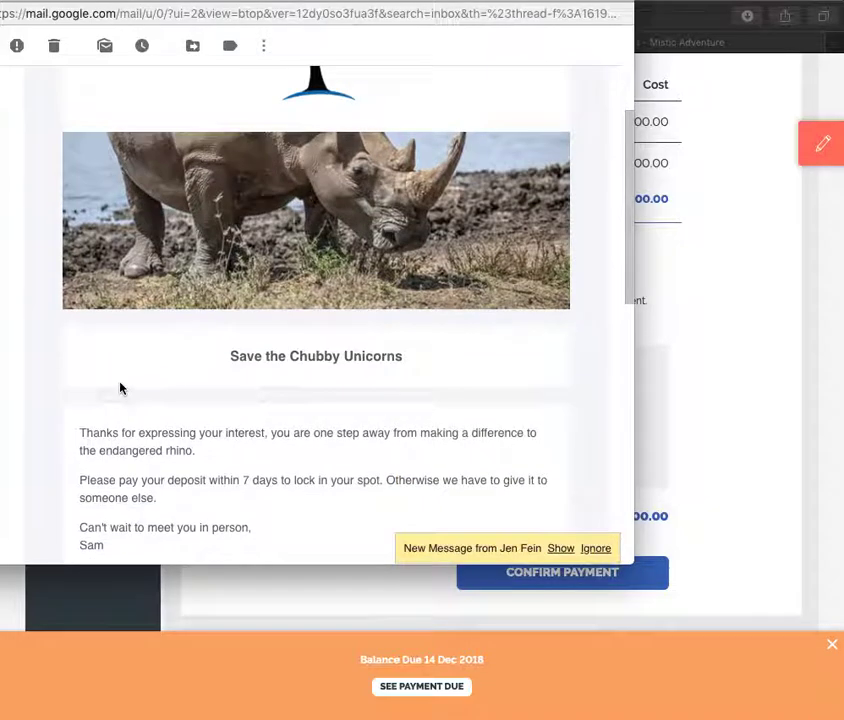
scroll(264, 423, down, 3)
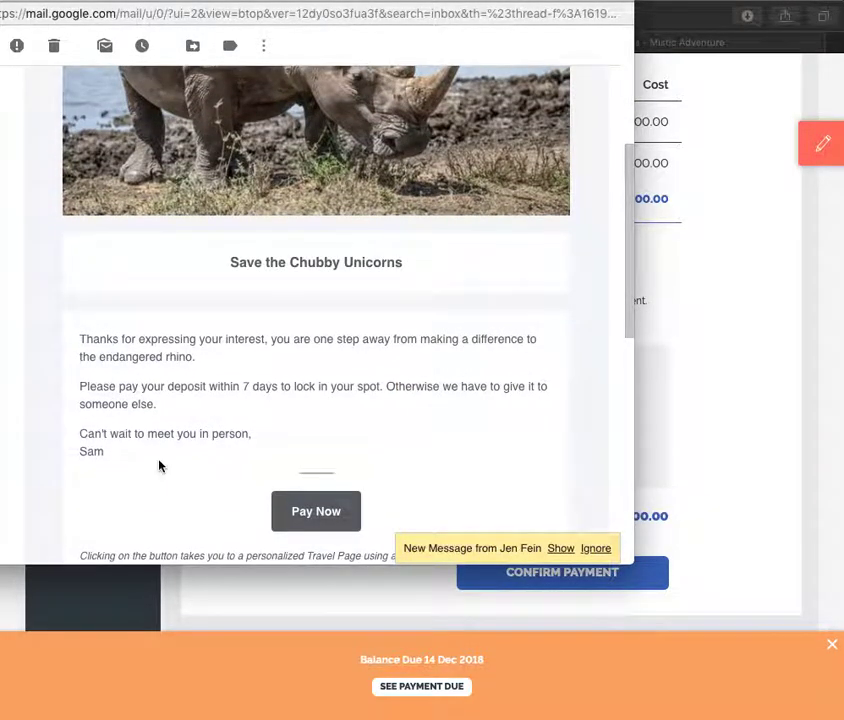
scroll(160, 465, down, 2)
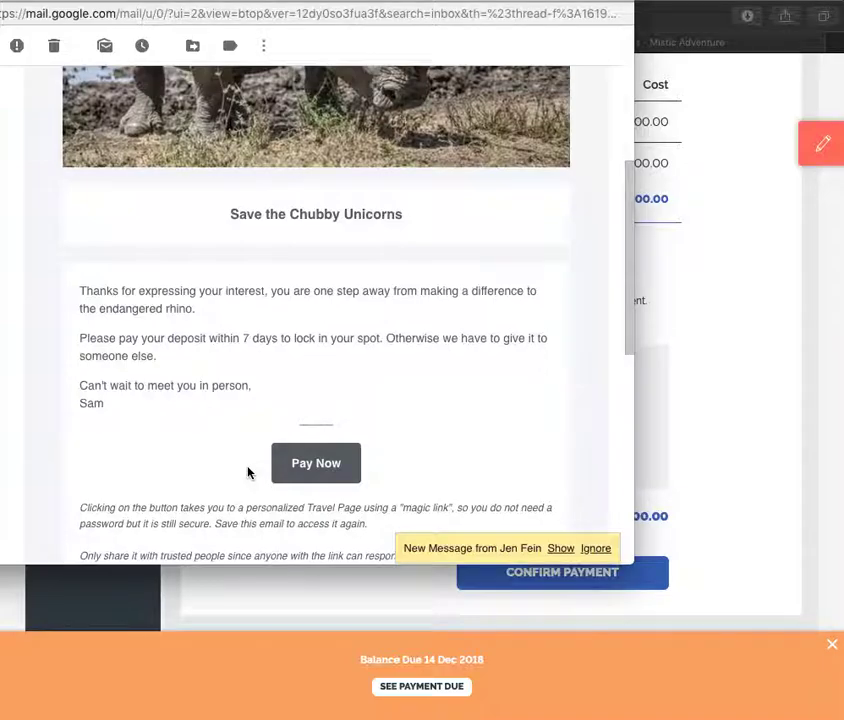
scroll(248, 470, down, 5)
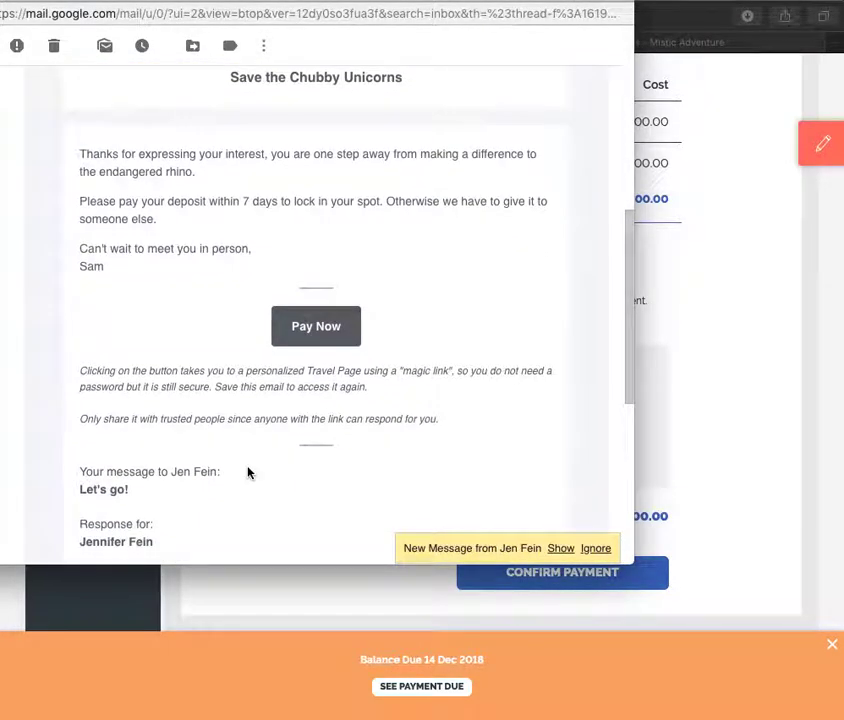
scroll(248, 473, up, 4)
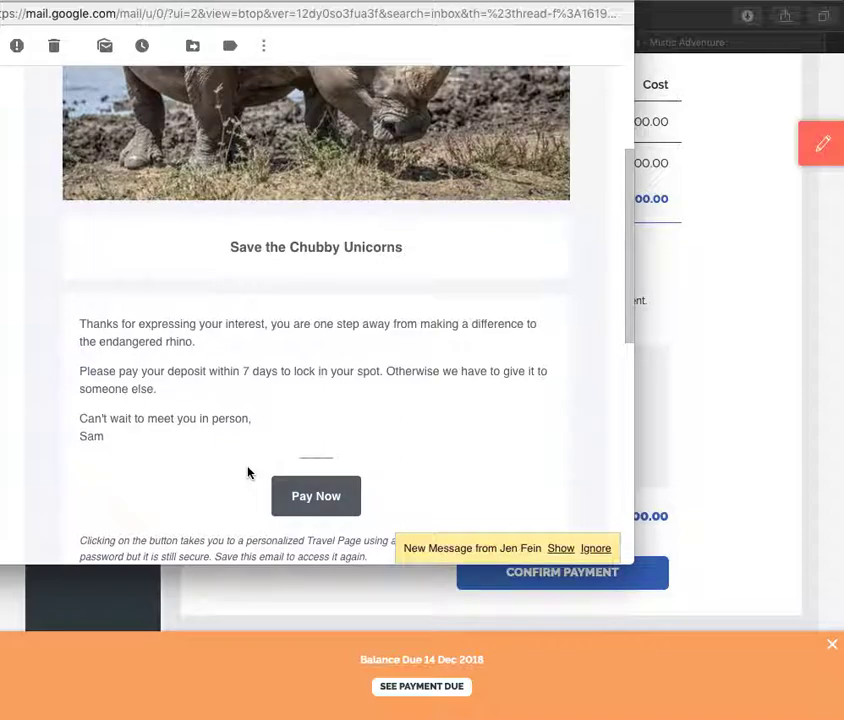
scroll(248, 473, up, 3)
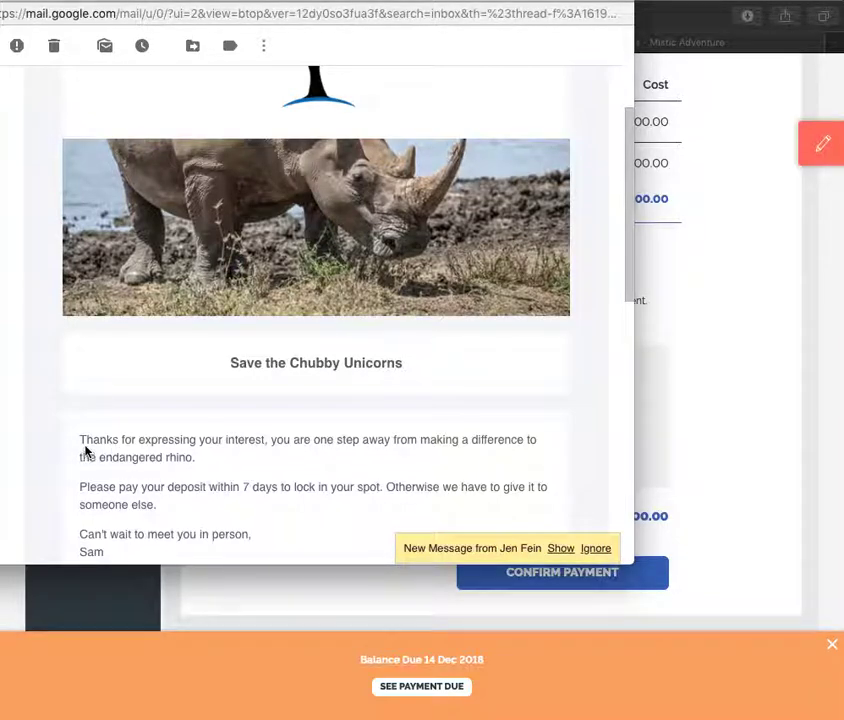
scroll(86, 451, down, 2)
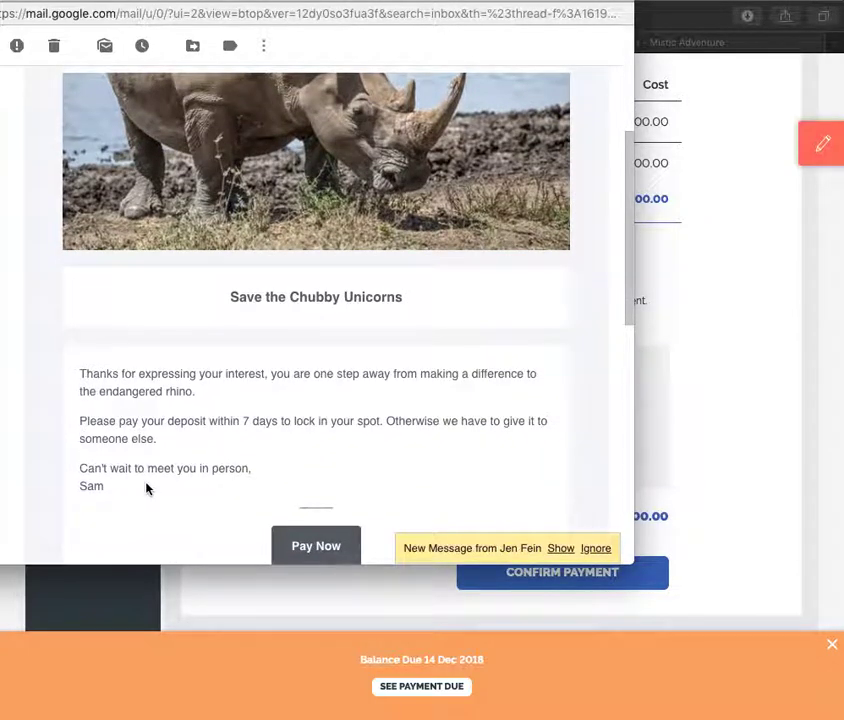